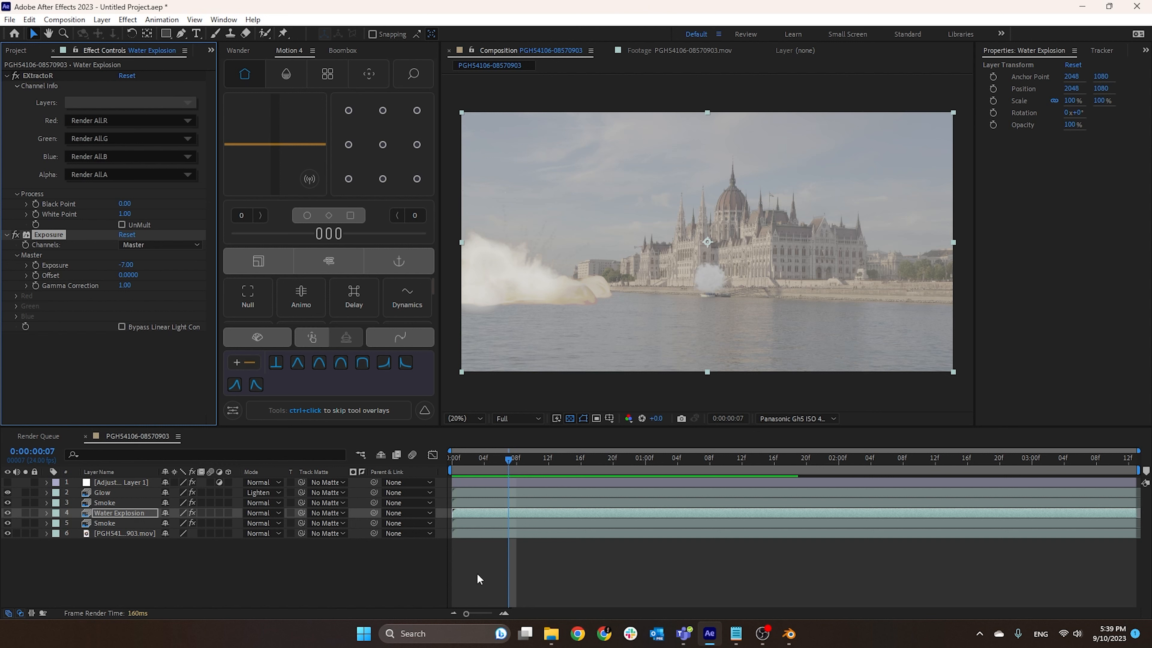
Move the current time to 0:00:01:03 and set the composition viewer's display color transform to None
{"action": "left_click", "coordinate": [113, 534]}
{"action": "left_click", "coordinate": [127, 501]}
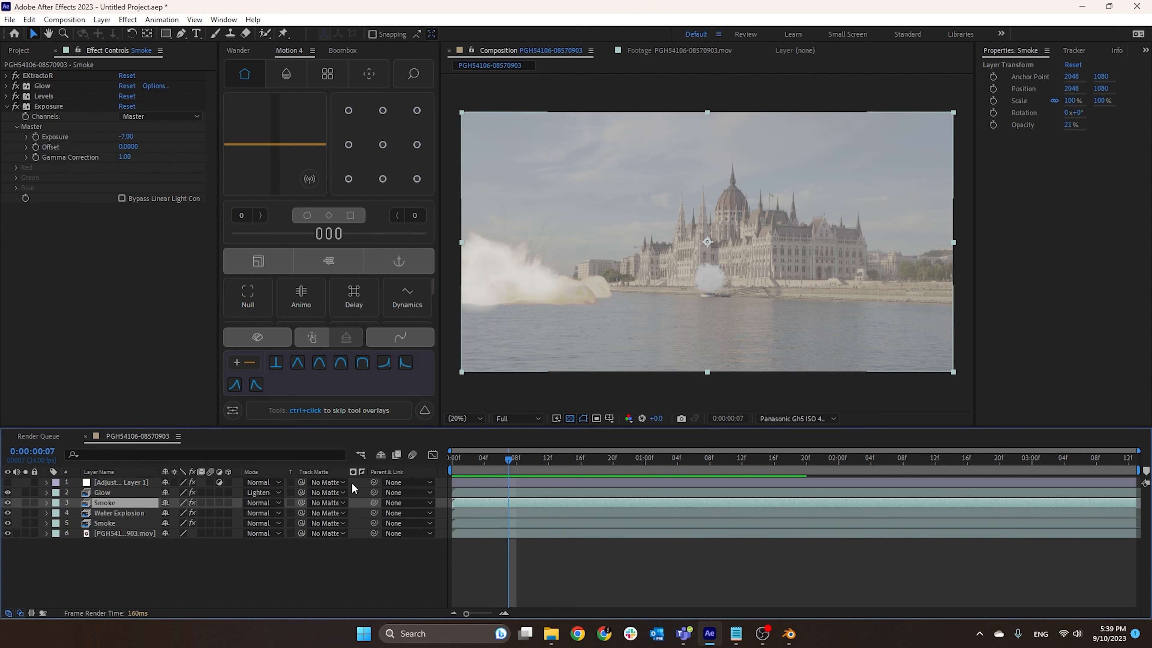
{"action": "left_click_drag", "start_coordinate": [497, 460], "coordinate": [669, 461]}
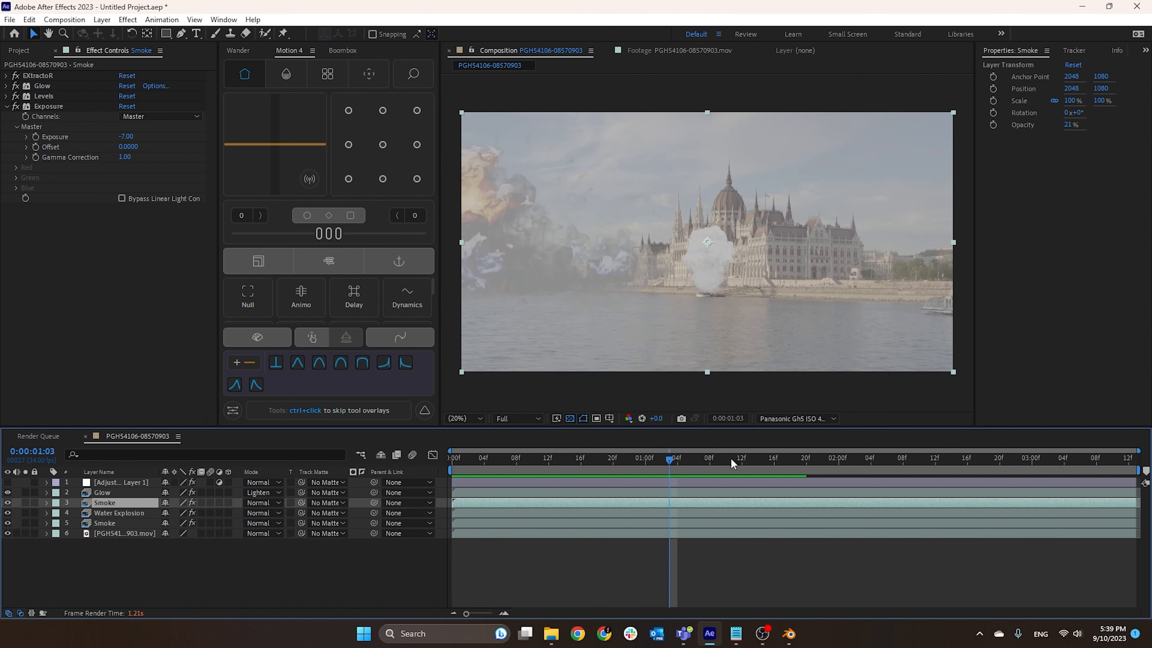
{"action": "left_click", "coordinate": [790, 419]}
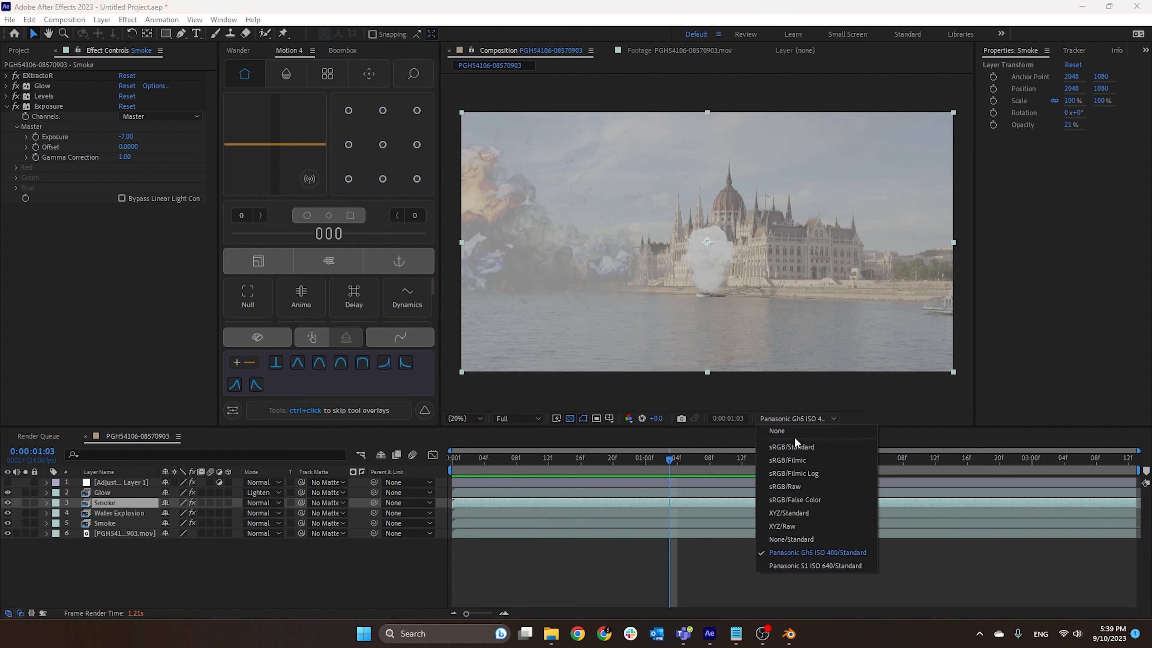
{"action": "left_click", "coordinate": [803, 401]}
{"action": "left_click", "coordinate": [810, 418]}
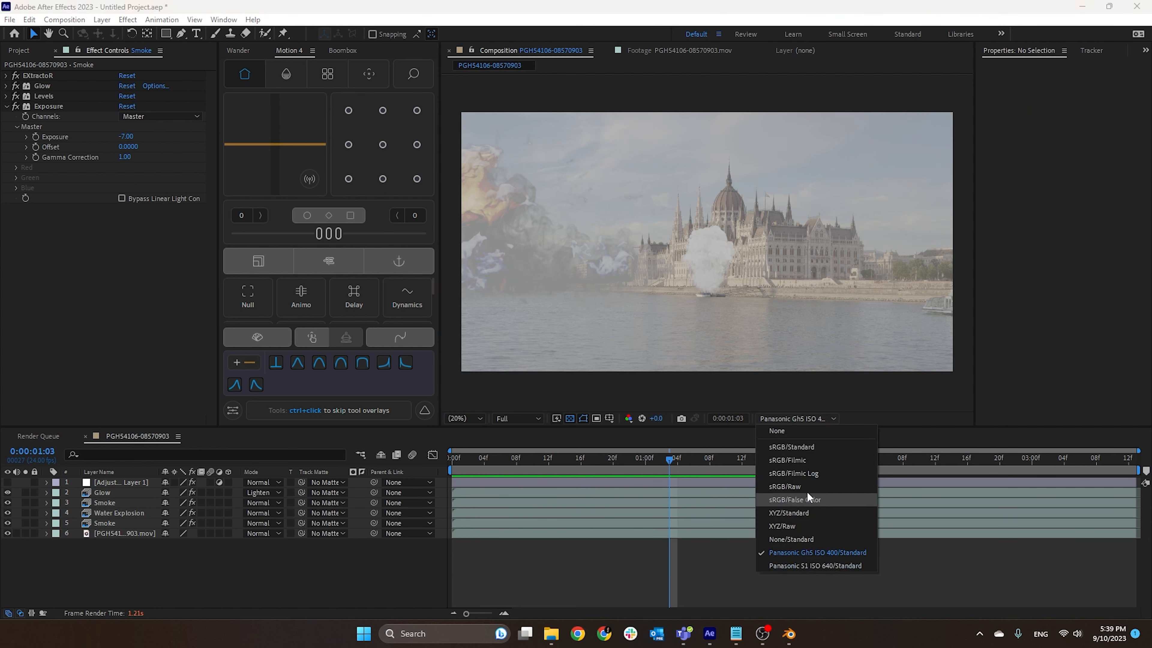
{"action": "left_click", "coordinate": [819, 430]}
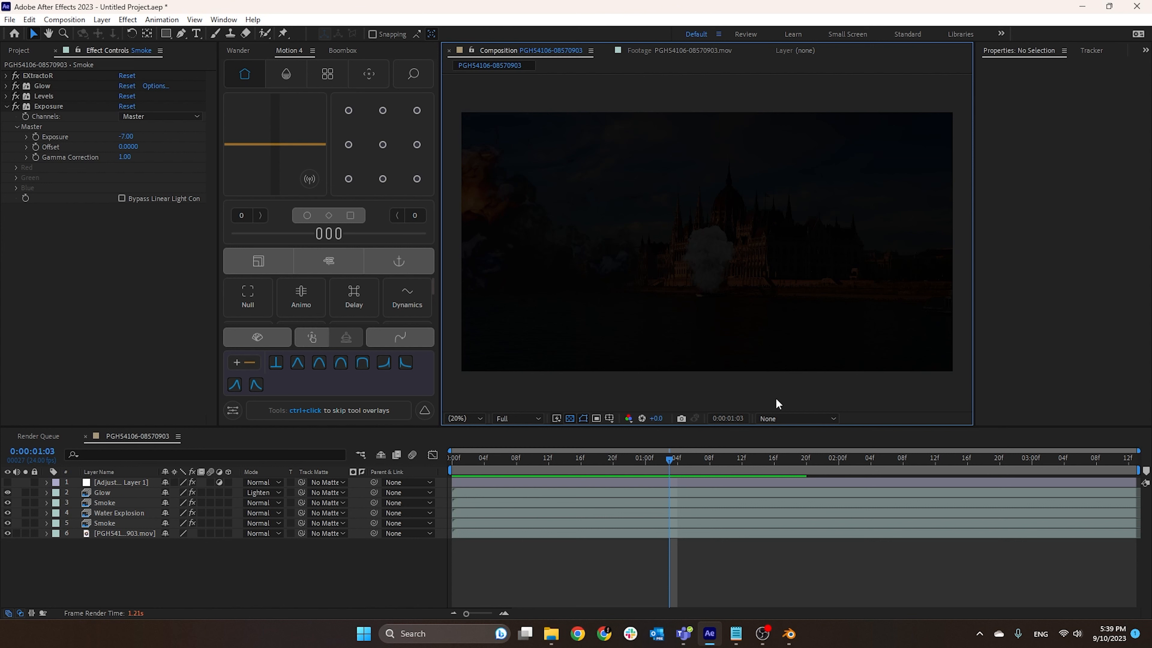
Make the adjustment layer visible, turn off its Apply Color LUT effect and select its OCIO color space transform
{"action": "left_click", "coordinate": [116, 483]}
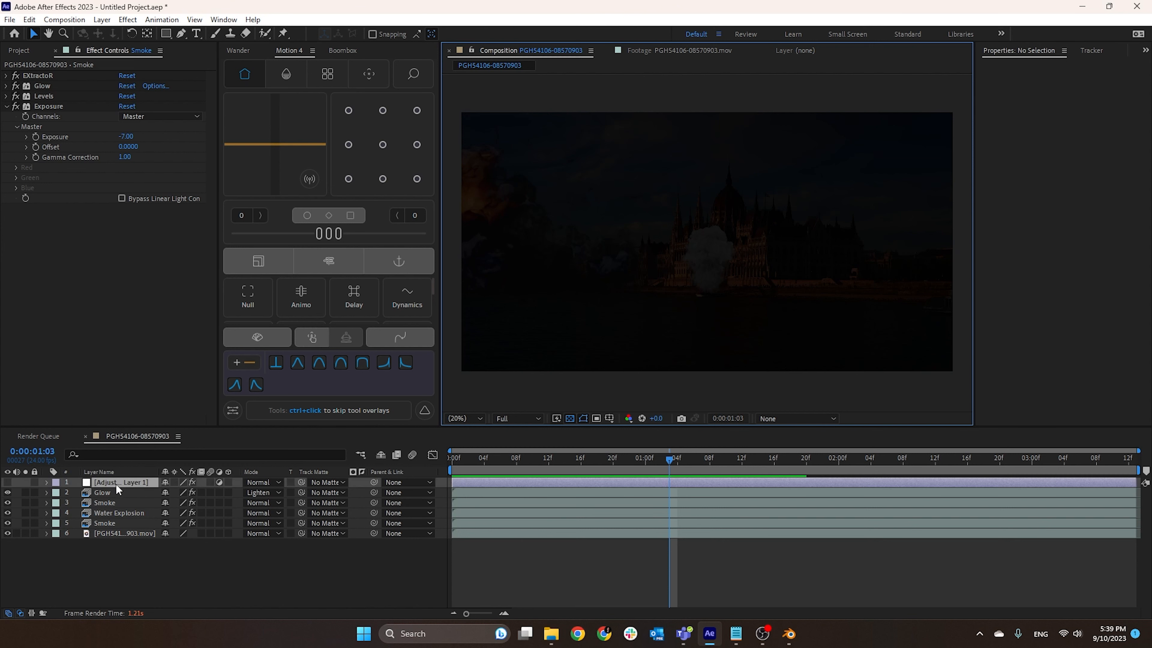
{"action": "left_click", "coordinate": [7, 483]}
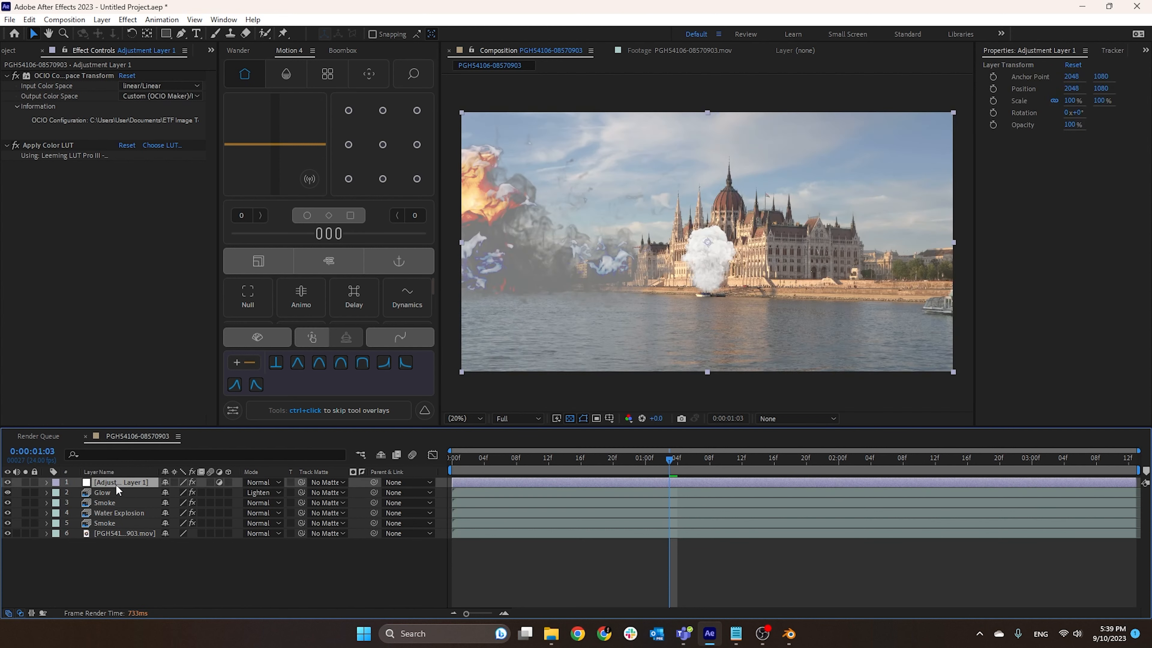
{"action": "left_click", "coordinate": [15, 145]}
{"action": "left_click", "coordinate": [47, 75]}
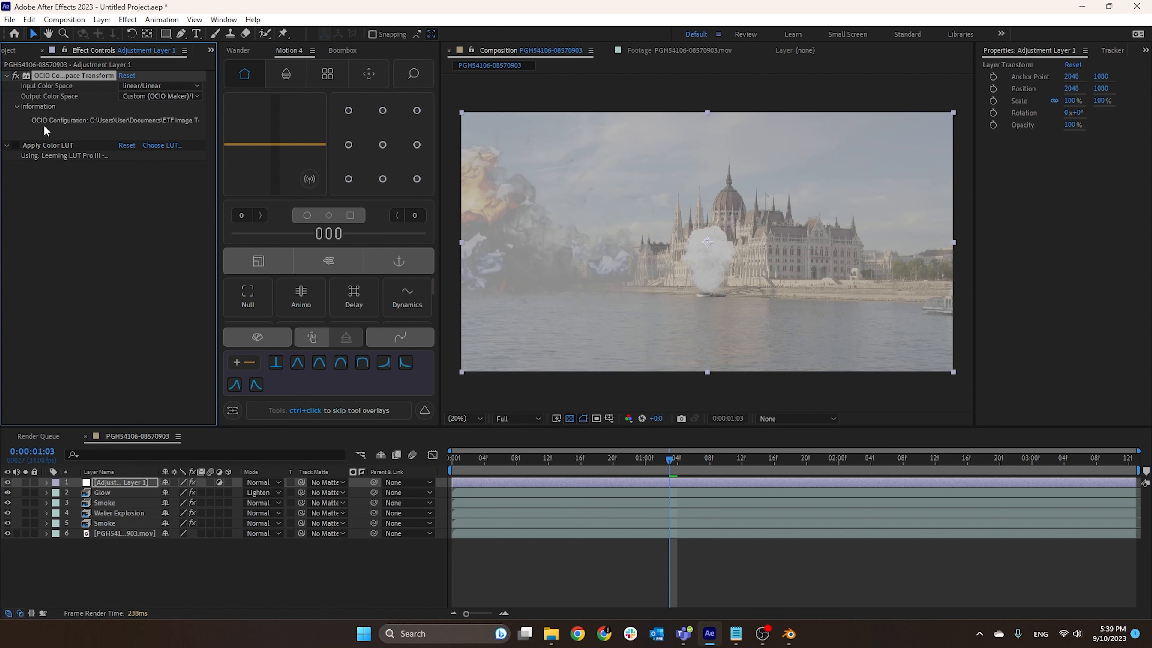
Try linear/Linear ACES as the OCIO transform's input color space and compare the image with the color LUT on and off
{"action": "left_click", "coordinate": [141, 86]}
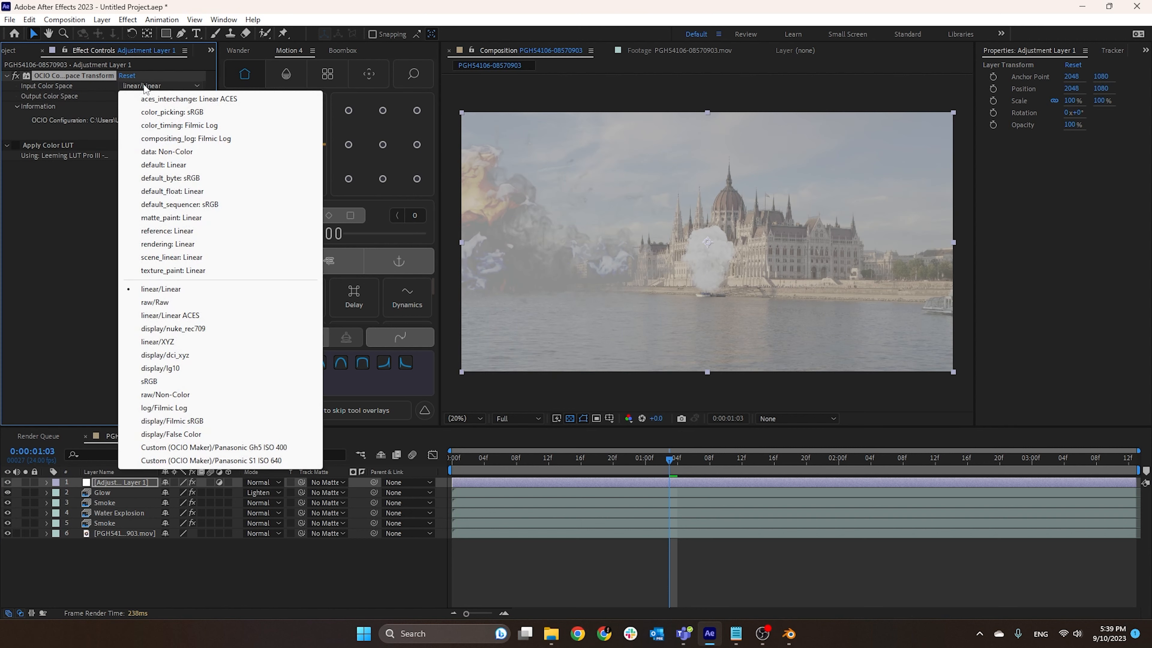
{"action": "left_click", "coordinate": [200, 291]}
{"action": "left_click", "coordinate": [156, 86]}
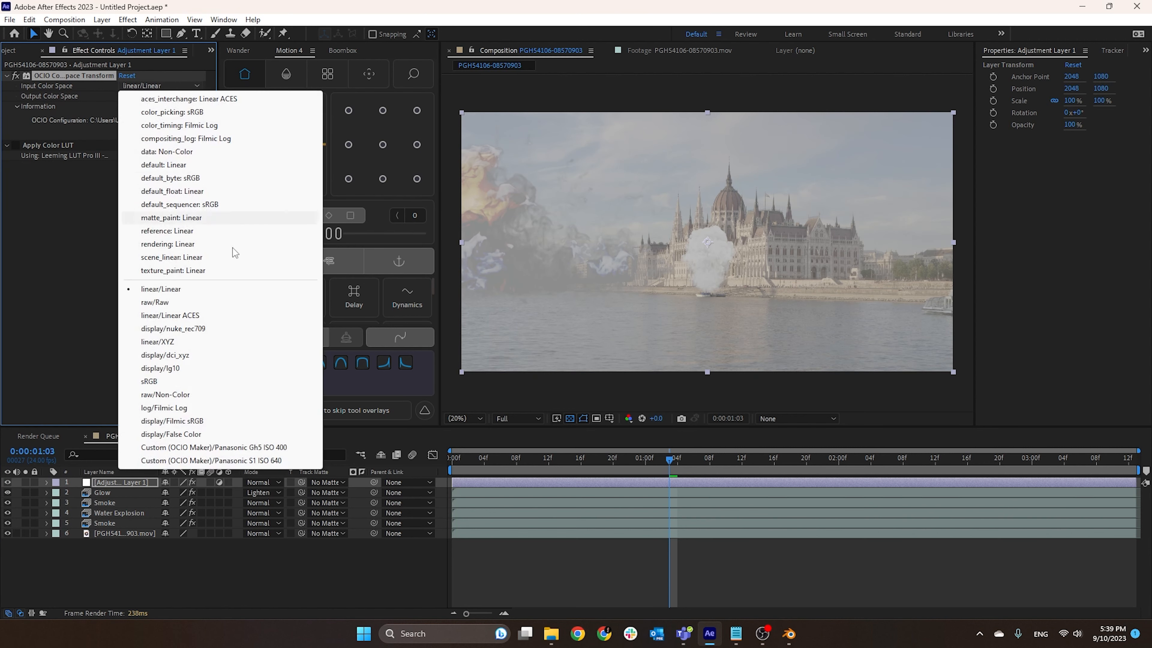
{"action": "left_click", "coordinate": [226, 315]}
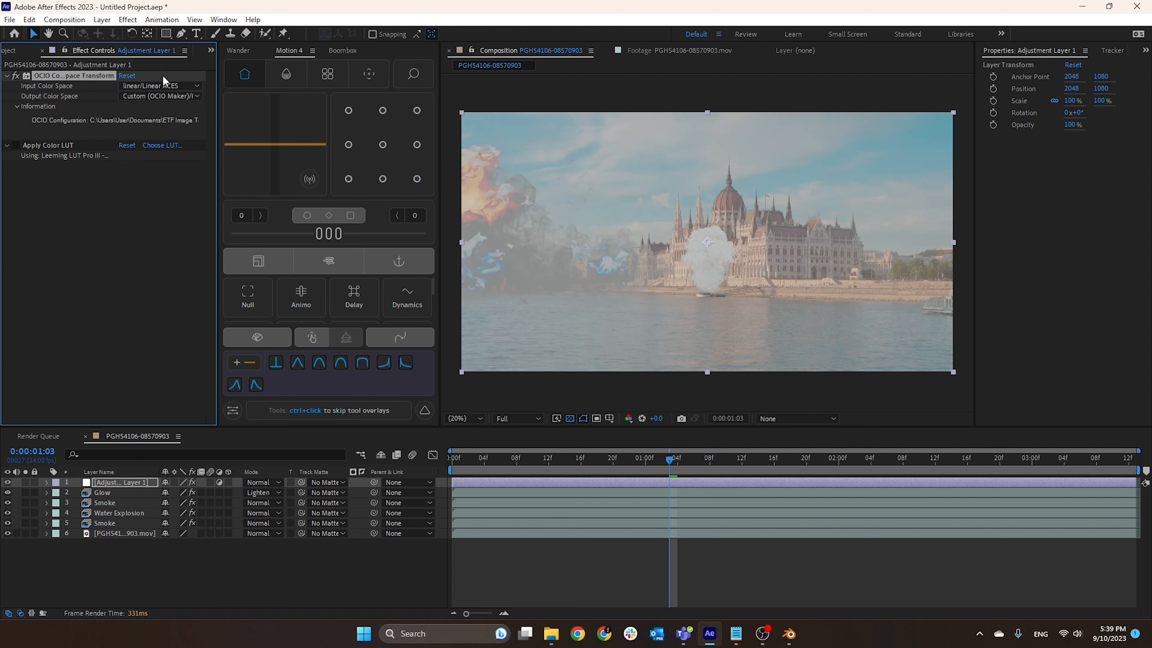
{"action": "left_click", "coordinate": [163, 85]}
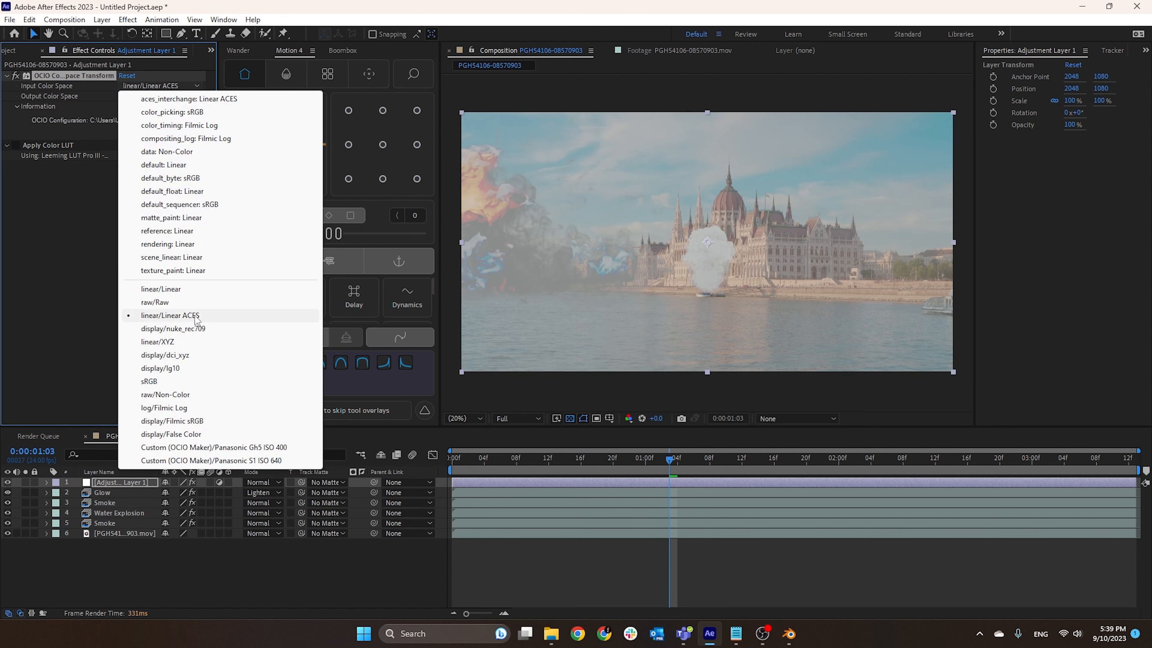
{"action": "left_click", "coordinate": [950, 309]}
{"action": "left_click", "coordinate": [16, 145]}
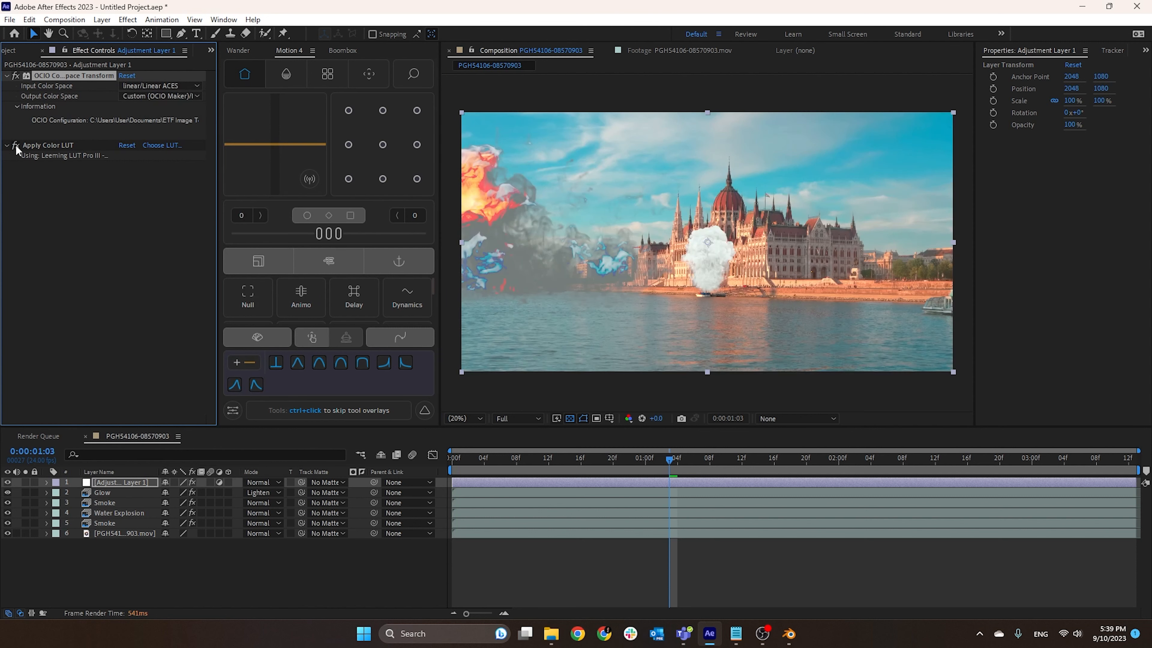
{"action": "left_click", "coordinate": [16, 146]}
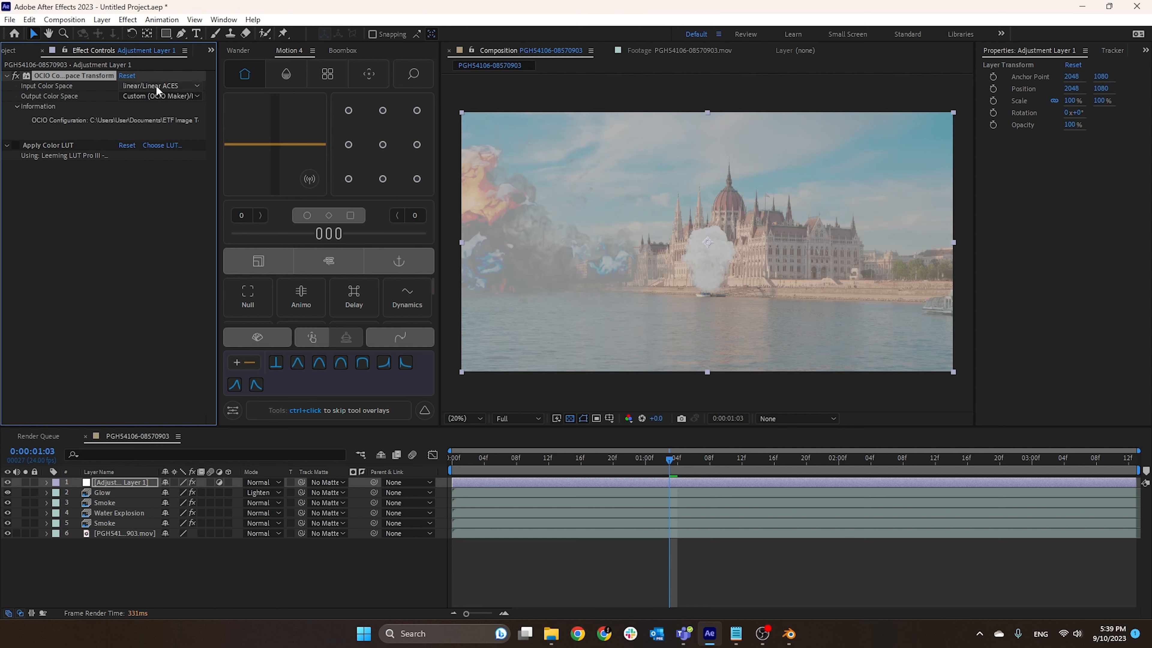
Set the OCIO transform's input color space to linear/Linear and its output to Custom (OCIO Maker)/Panasonic Gh5 ISO 400
{"action": "left_click", "coordinate": [158, 86]}
{"action": "left_click", "coordinate": [195, 290]}
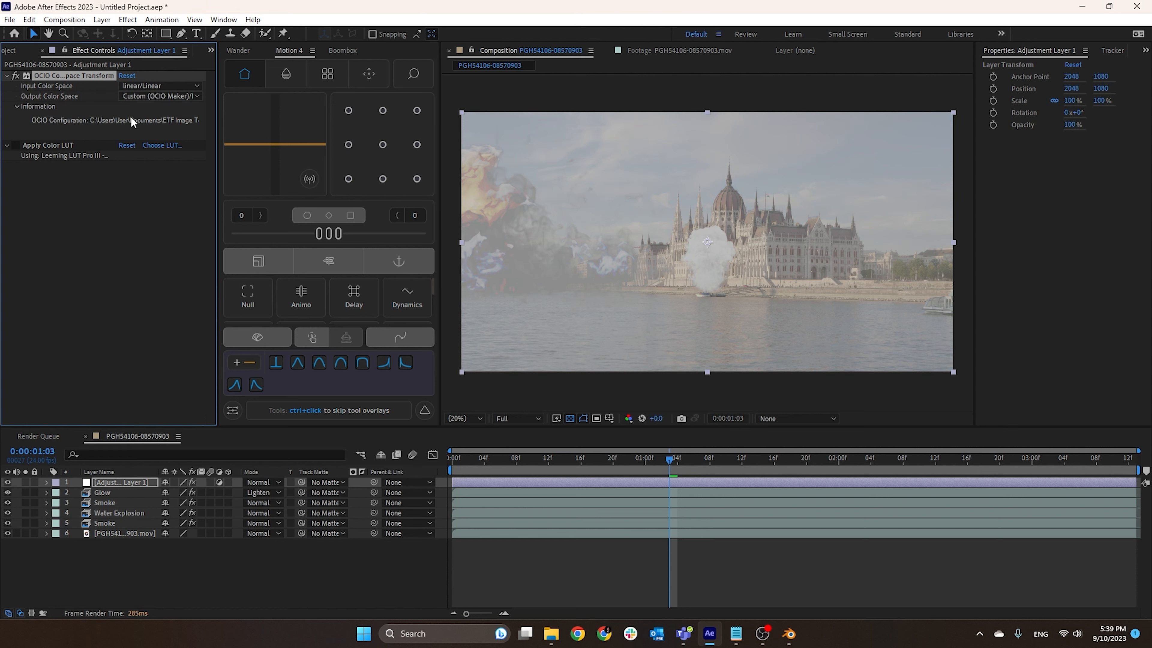
{"action": "left_click", "coordinate": [145, 96]}
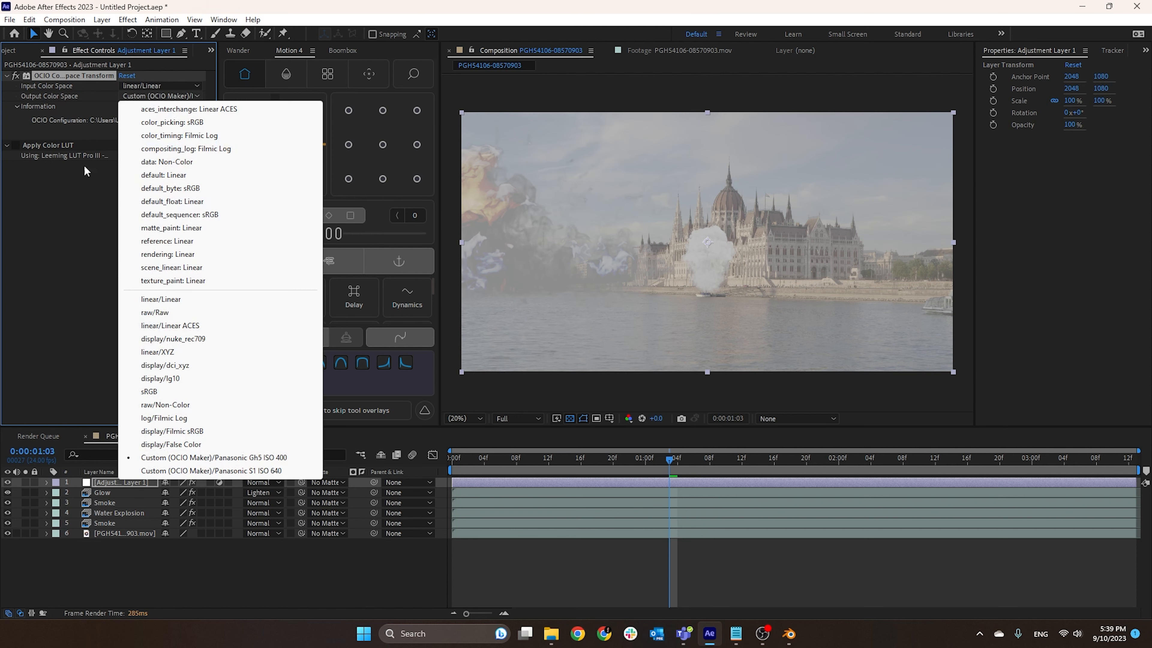
{"action": "left_click", "coordinate": [175, 458]}
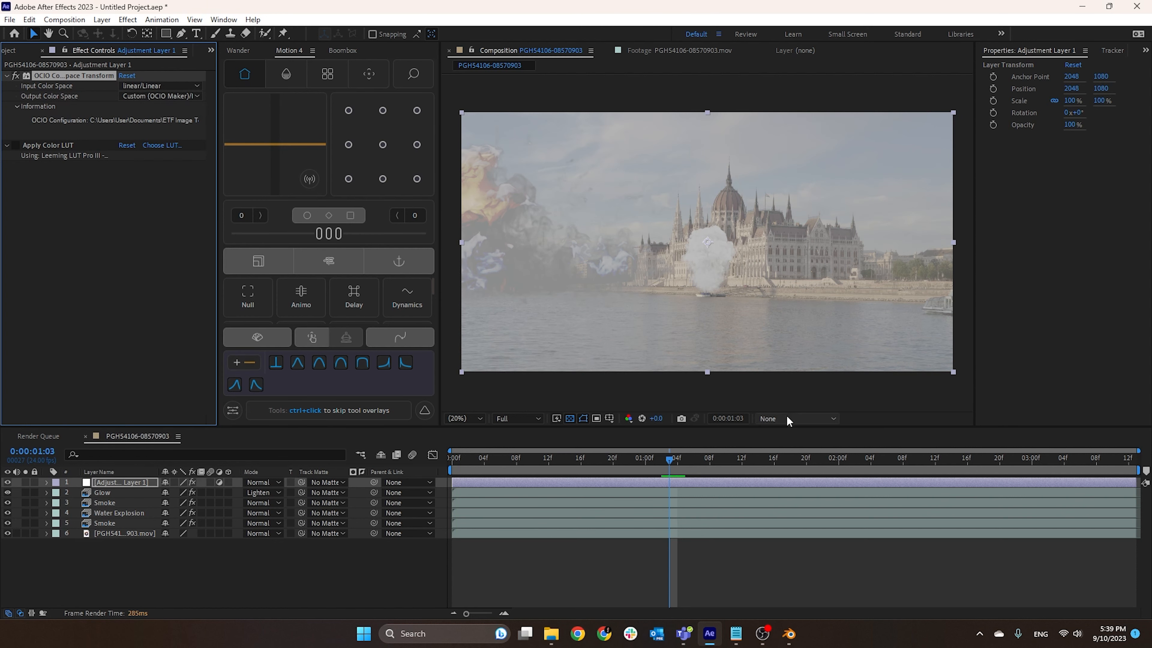
{"action": "left_click", "coordinate": [154, 99]}
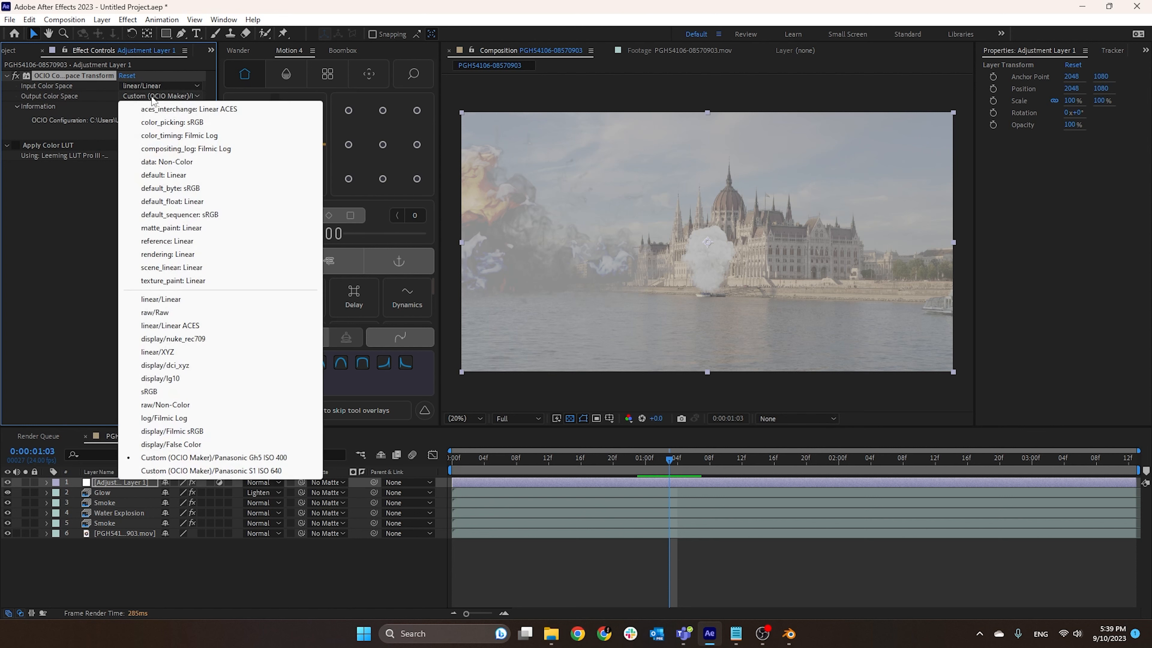
{"action": "left_click", "coordinate": [109, 104]}
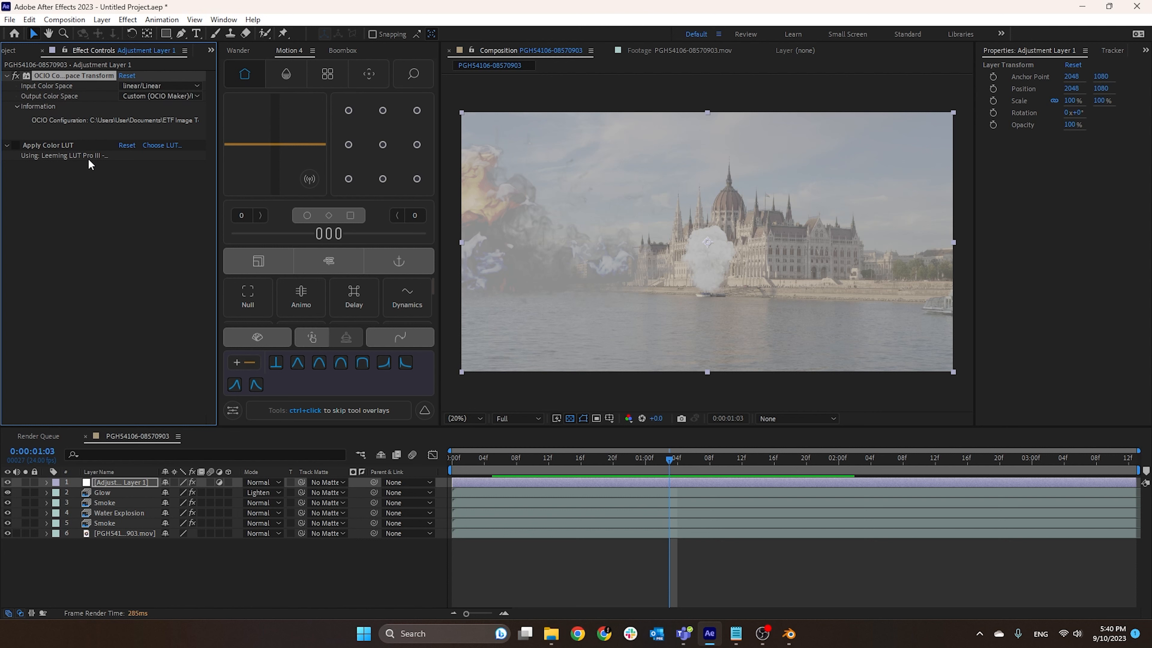
Collapse the OCIO transform's settings and turn on the adjustment layer's Apply Color LUT effect
{"action": "left_click", "coordinate": [7, 76]}
{"action": "left_click", "coordinate": [46, 87]}
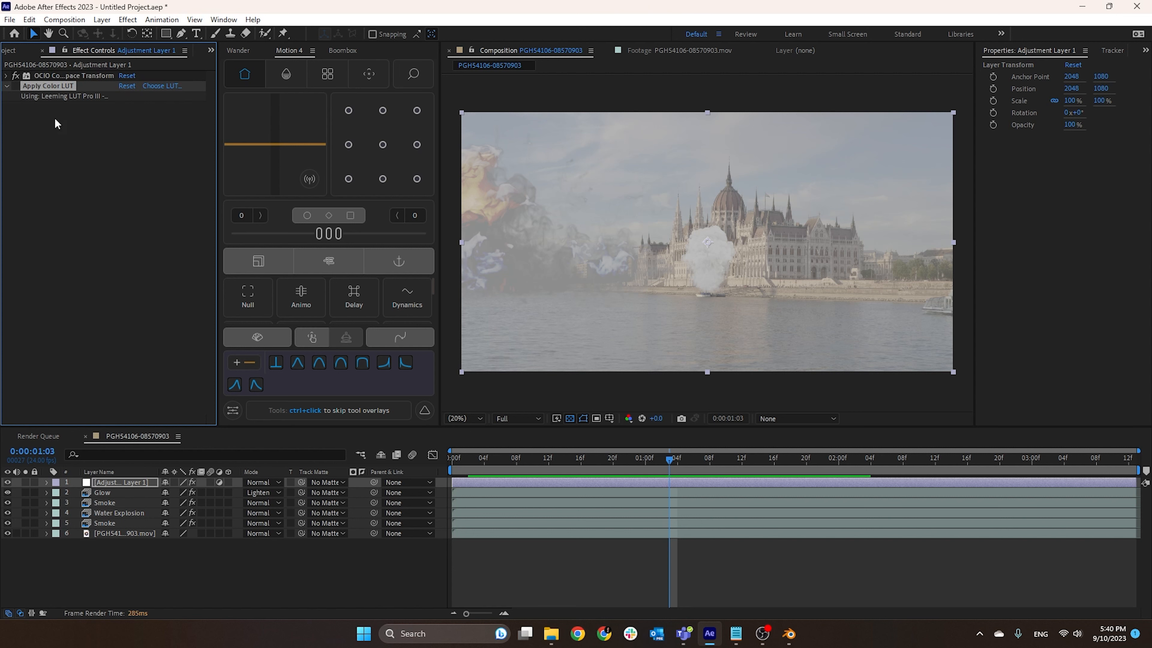
{"action": "left_click", "coordinate": [17, 85]}
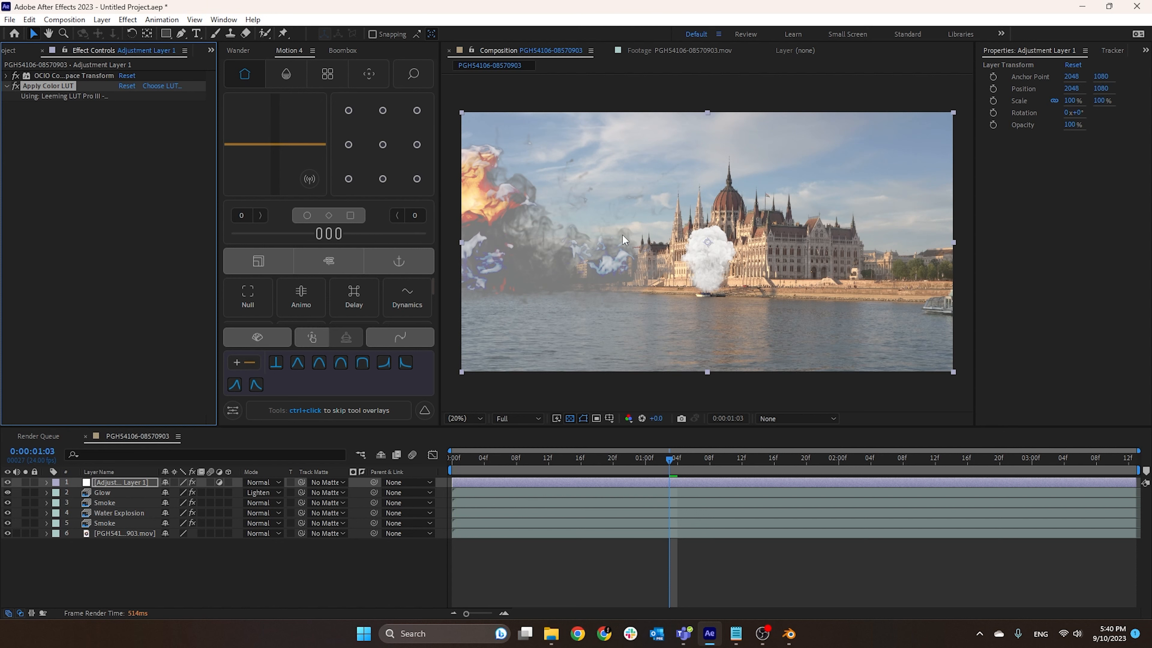
Examine the water explosion up close against the building, at 0:00:01:03 and at 0:00:01:12
{"action": "scroll", "coordinate": [714, 252], "scroll_direction": "up", "scroll_amount": 4}
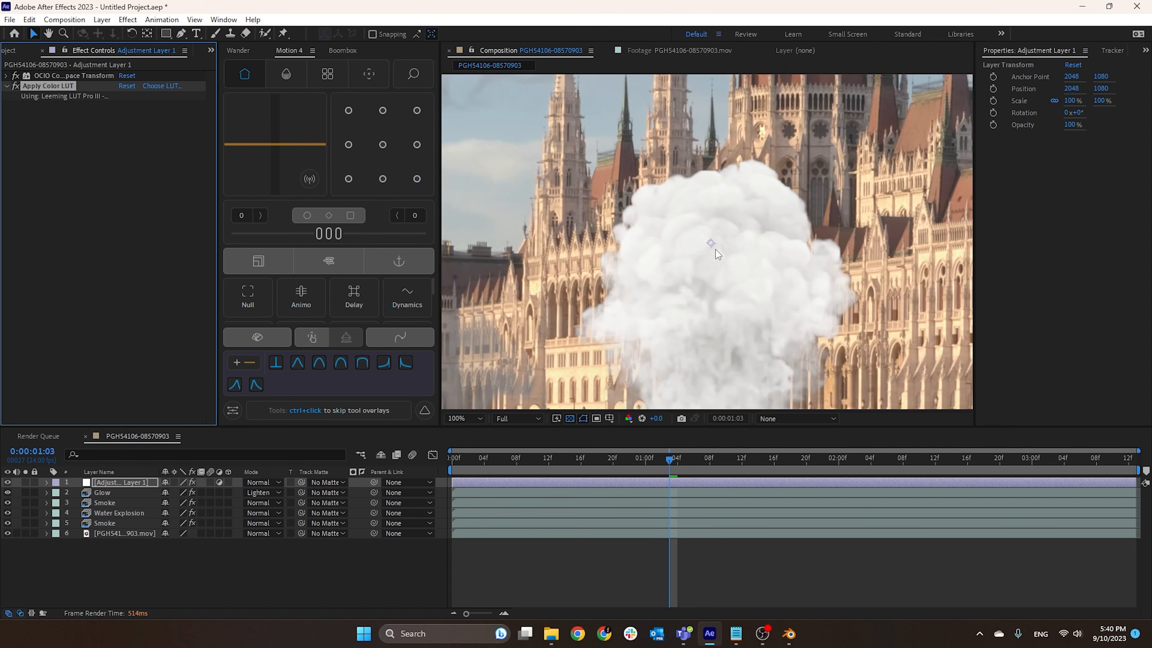
{"action": "scroll", "coordinate": [714, 253], "scroll_direction": "down", "scroll_amount": 2}
{"action": "scroll", "coordinate": [710, 223], "scroll_direction": "down", "scroll_amount": 4}
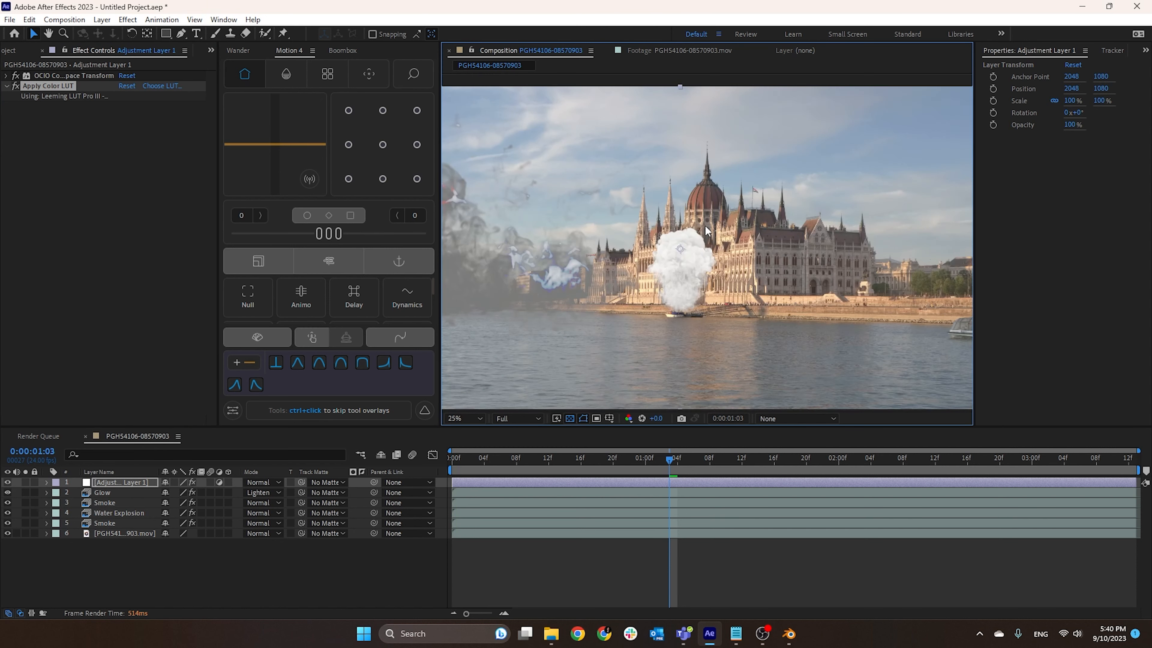
{"action": "left_click_drag", "start_coordinate": [658, 468], "coordinate": [741, 467]}
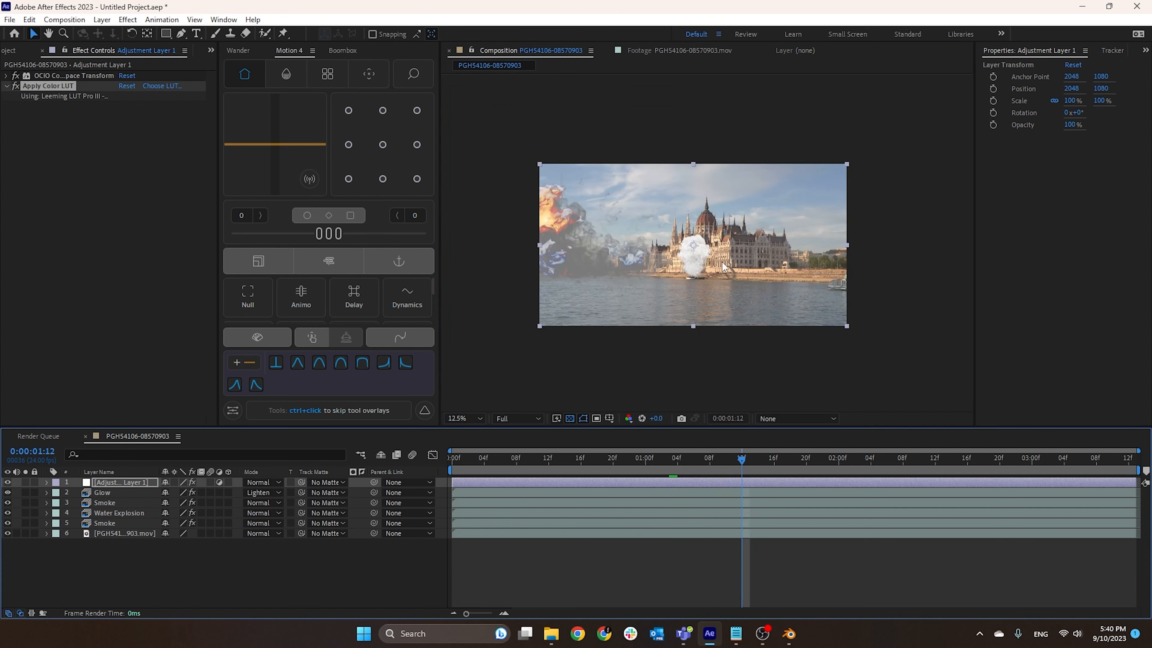
{"action": "scroll", "coordinate": [717, 255], "scroll_direction": "up", "scroll_amount": 1}
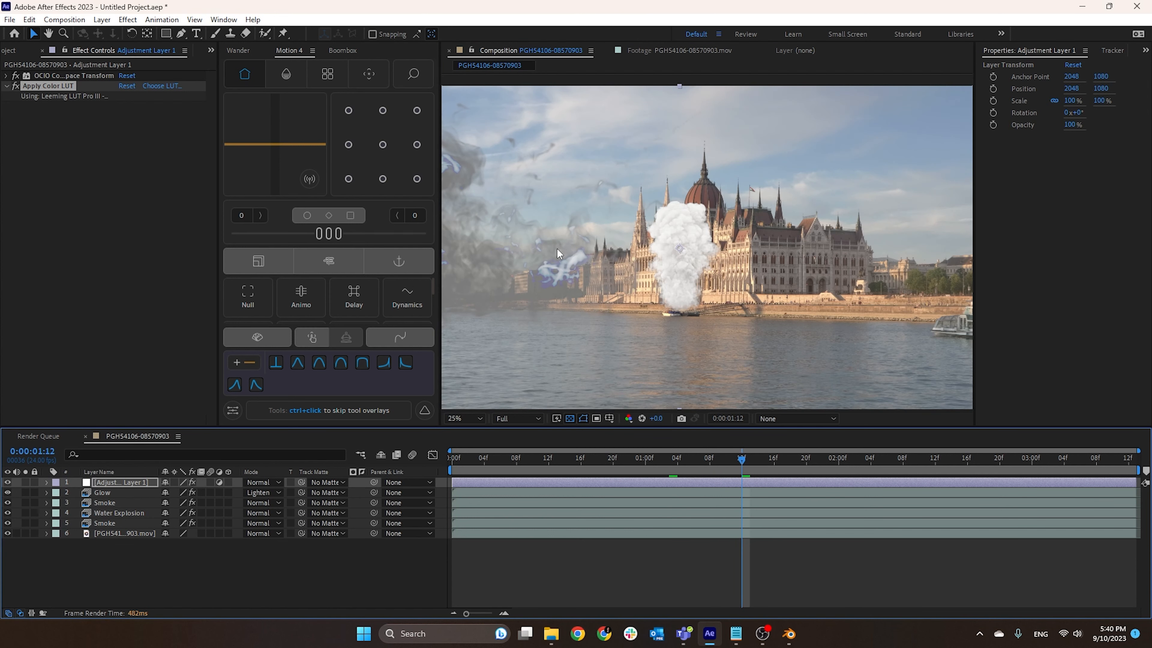
{"action": "left_click_drag", "start_coordinate": [717, 255], "coordinate": [766, 284]}
{"action": "scroll", "coordinate": [766, 277], "scroll_direction": "down", "scroll_amount": 1}
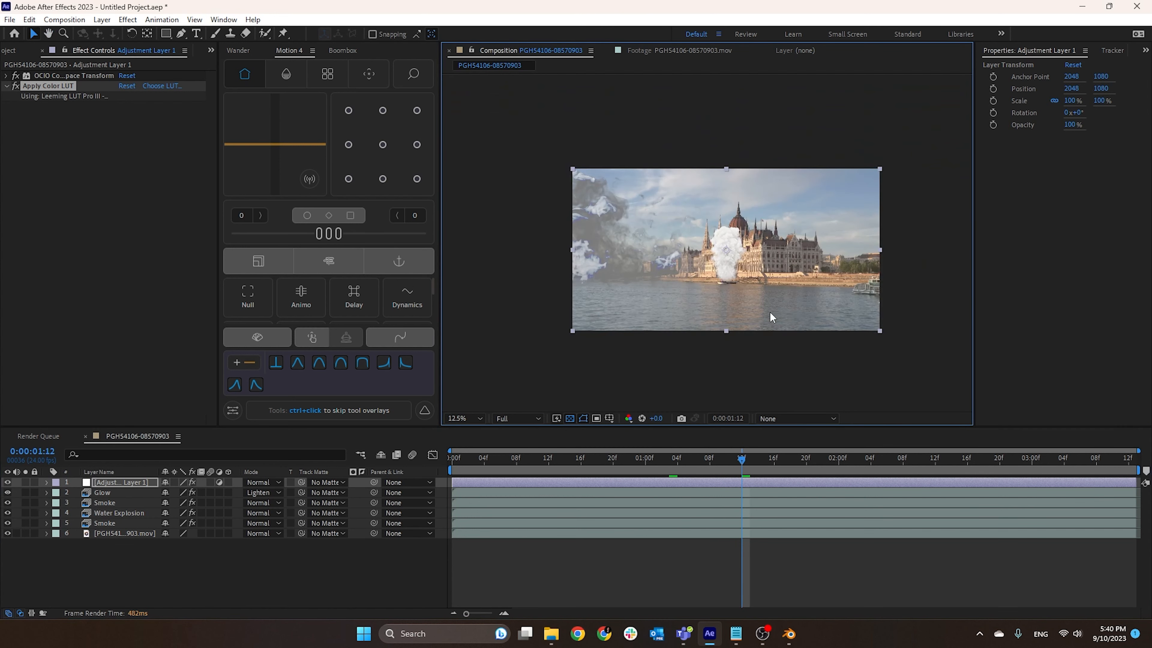
{"action": "scroll", "coordinate": [773, 290], "scroll_direction": "up", "scroll_amount": 3}
{"action": "left_click_drag", "start_coordinate": [803, 218], "coordinate": [766, 200]}
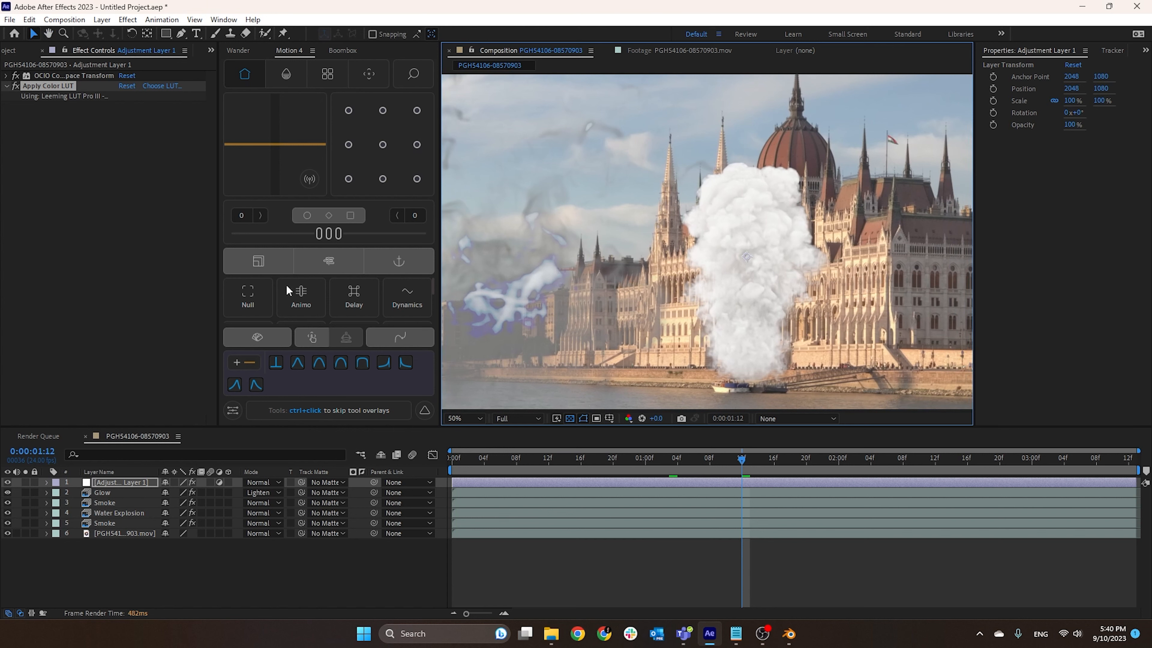
Select the lower Smoke layer, play the composition from the first frame, and stop at 0:00:00:01
{"action": "left_click", "coordinate": [109, 523]}
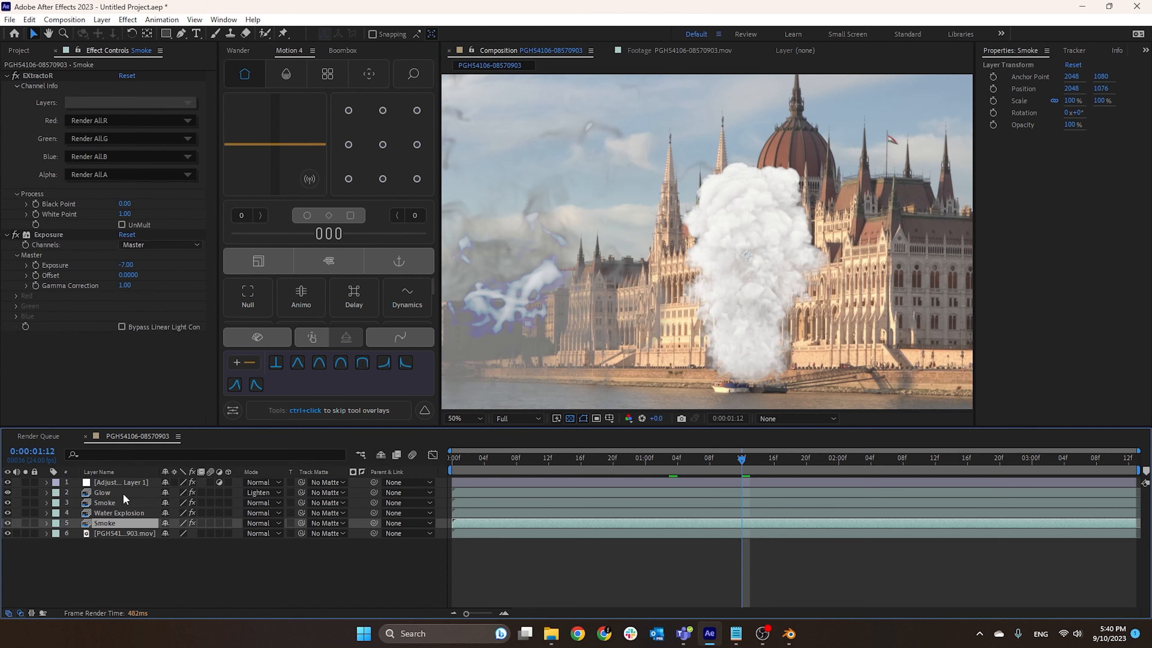
{"action": "left_click_drag", "start_coordinate": [621, 459], "coordinate": [439, 465]}
{"action": "scroll", "coordinate": [544, 334], "scroll_direction": "down", "scroll_amount": 2}
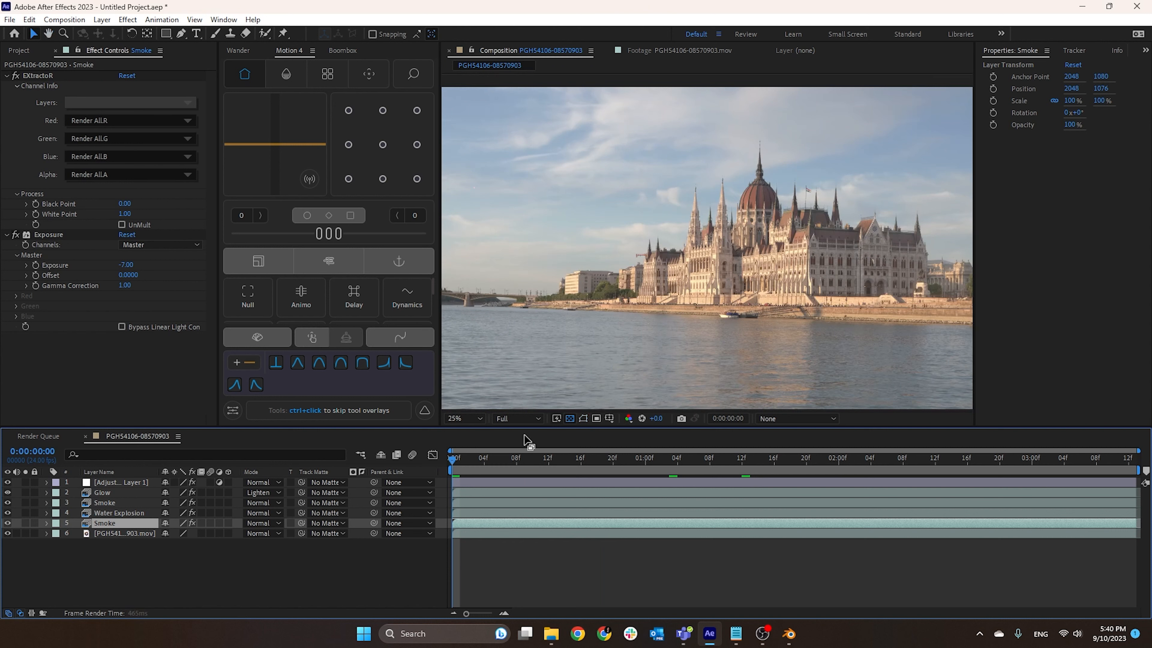
{"action": "key", "text": "space"}
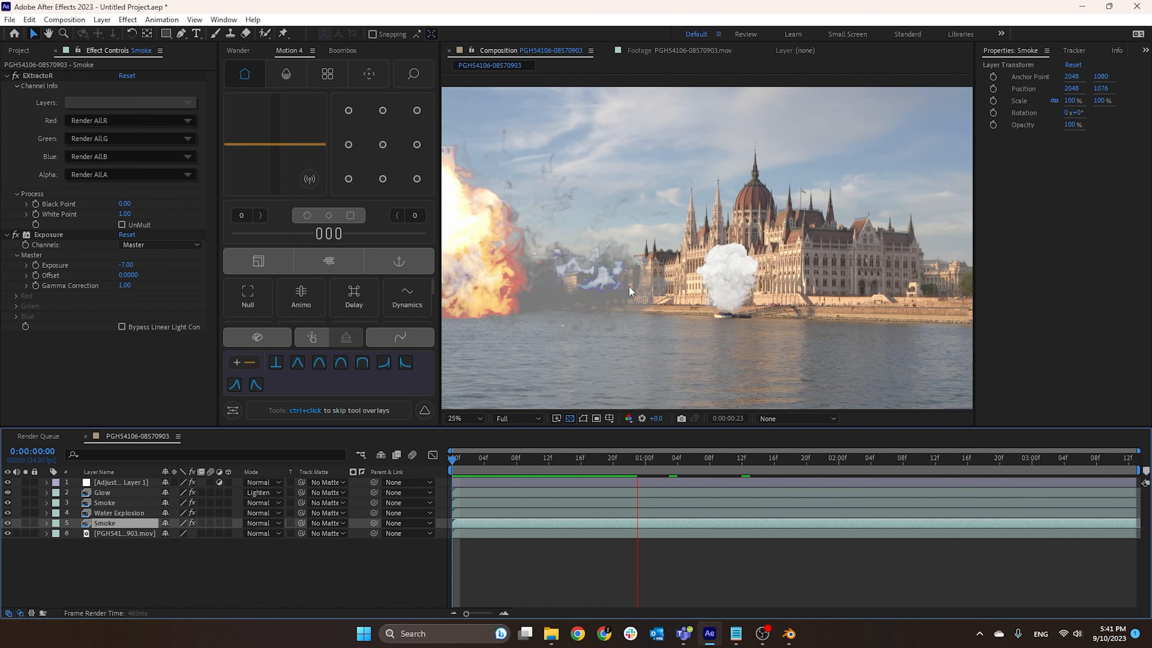
{"action": "left_click", "coordinate": [499, 459]}
{"action": "left_click_drag", "start_coordinate": [498, 461], "coordinate": [460, 461]}
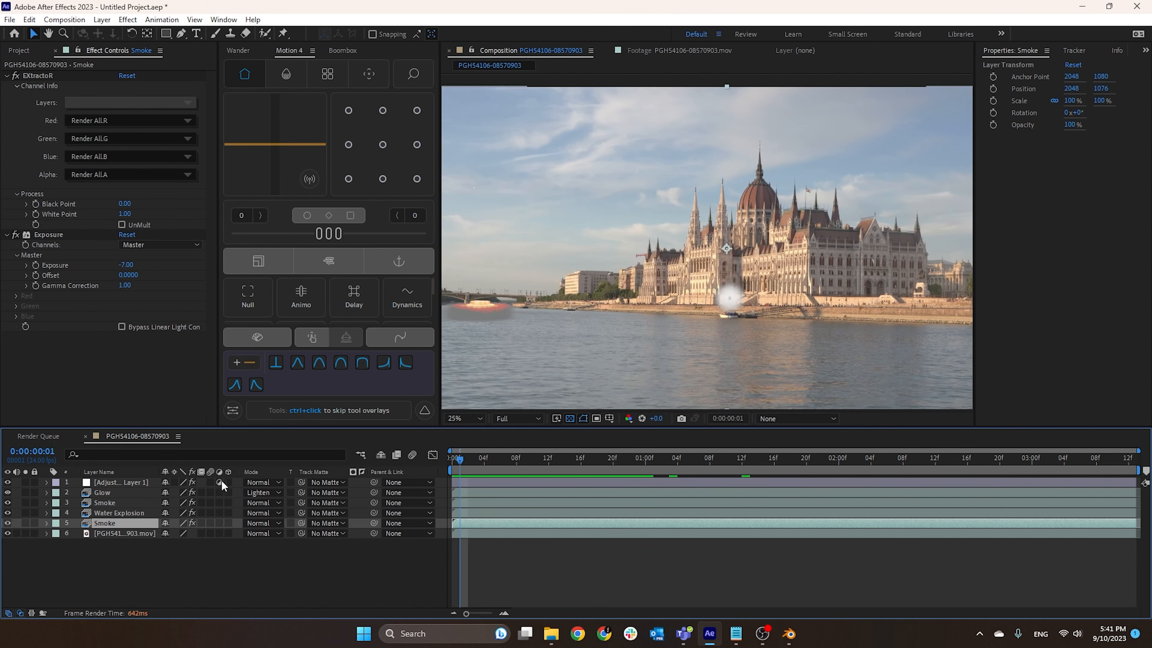
Turn off the adjustment layer's Apply Color LUT effect and check the log image at 0:00:01:13
{"action": "left_click", "coordinate": [101, 481]}
{"action": "left_click", "coordinate": [16, 86]}
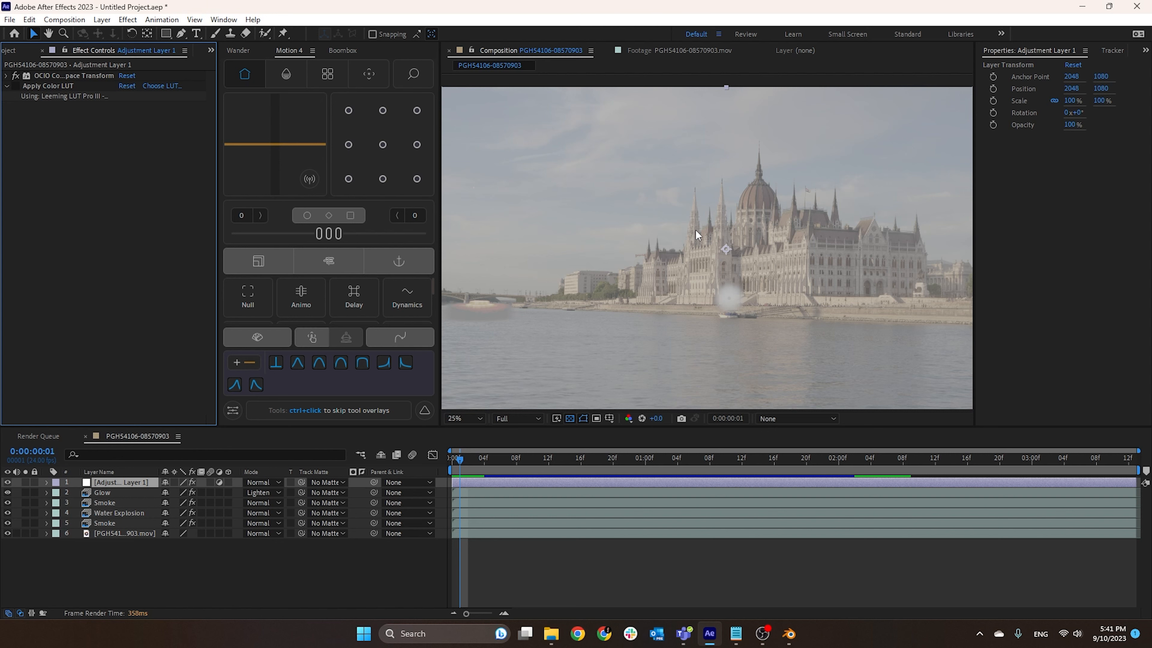
{"action": "left_click_drag", "start_coordinate": [582, 460], "coordinate": [750, 481]}
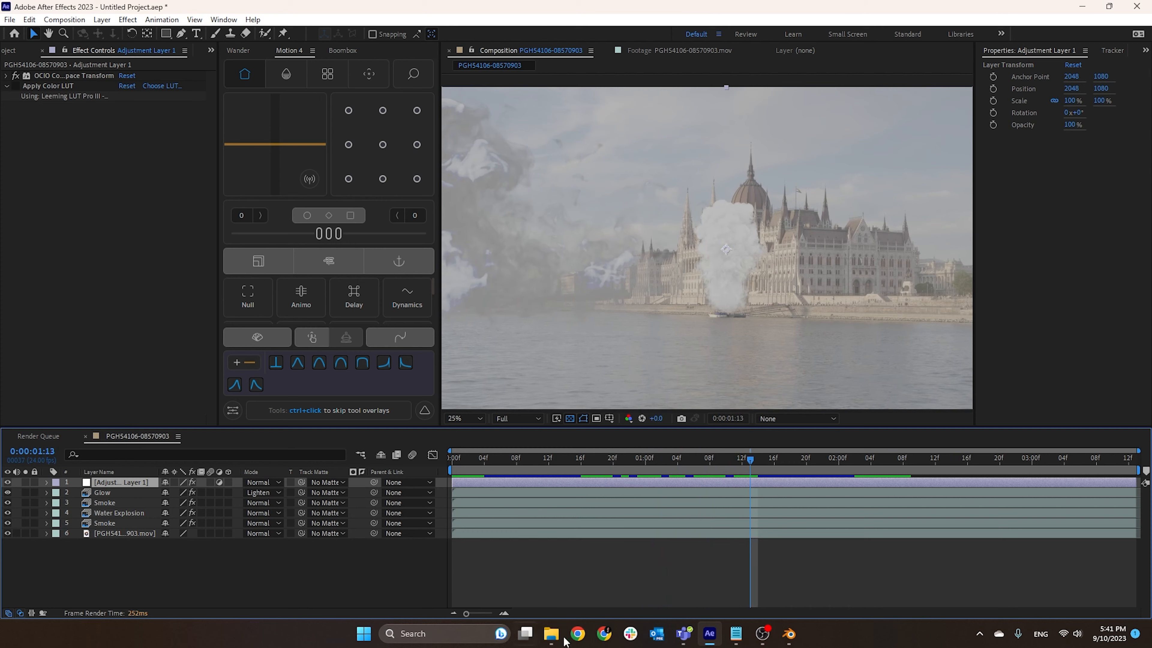
Open the Project #8 video in Media Player, then scrub and replay its composited shot
{"action": "left_click", "coordinate": [585, 577]}
{"action": "double_click", "coordinate": [927, 358]}
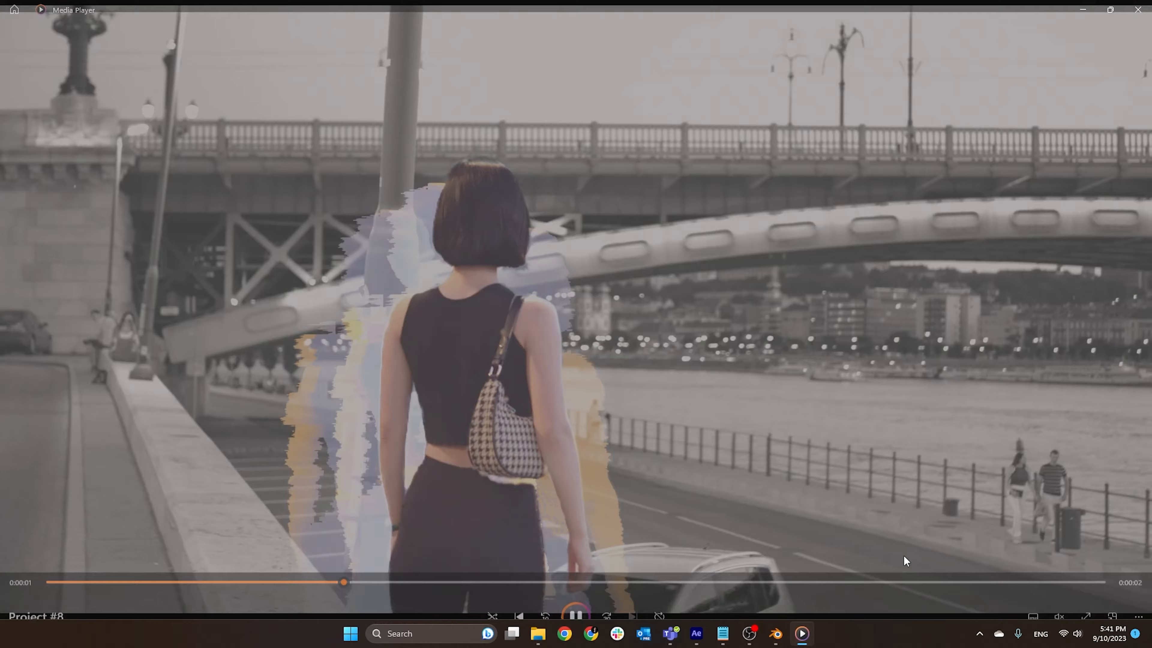
{"action": "left_click", "coordinate": [921, 563]}
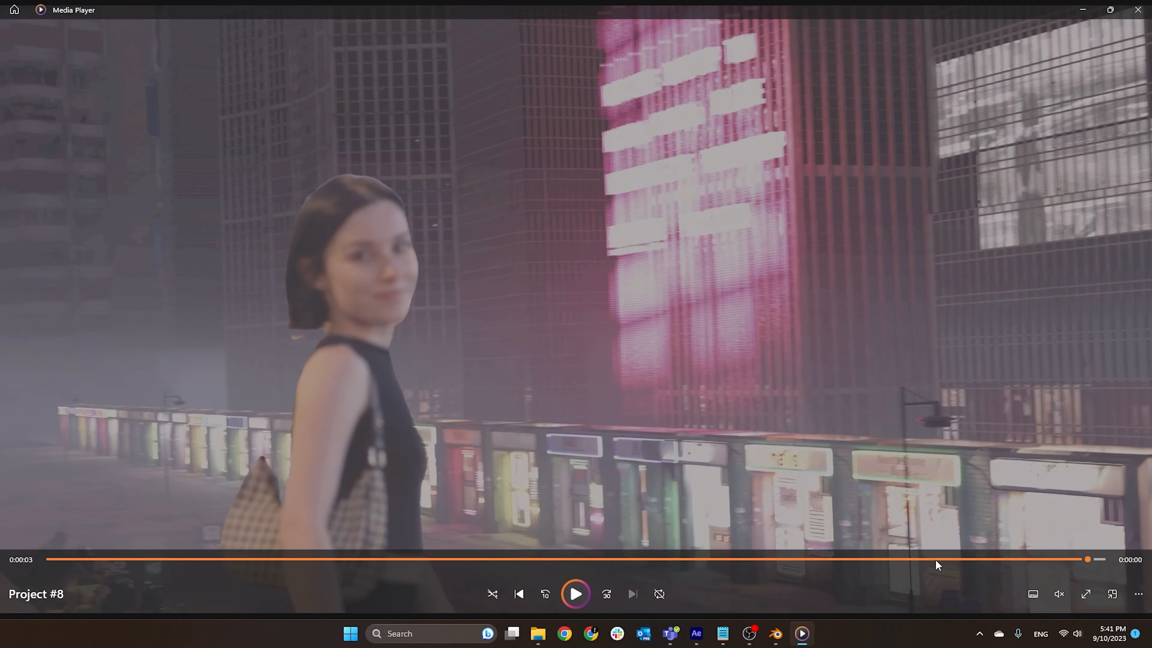
{"action": "left_click_drag", "start_coordinate": [815, 561], "coordinate": [870, 559]}
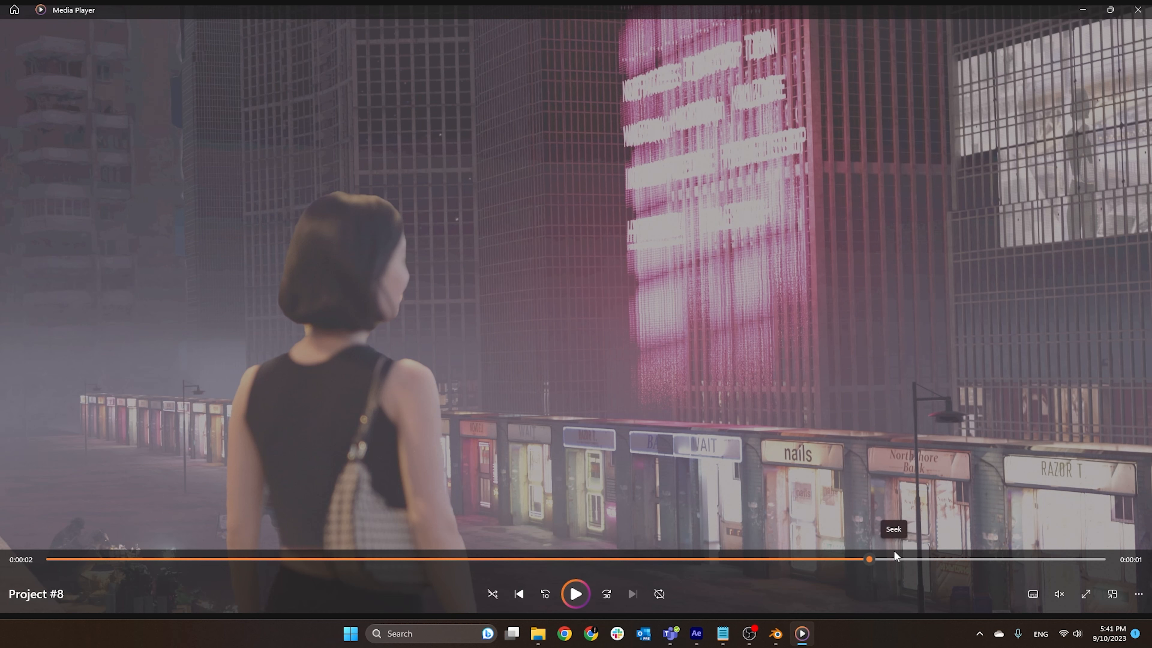
{"action": "left_click_drag", "start_coordinate": [884, 552], "coordinate": [1069, 562]}
{"action": "left_click", "coordinate": [681, 403]}
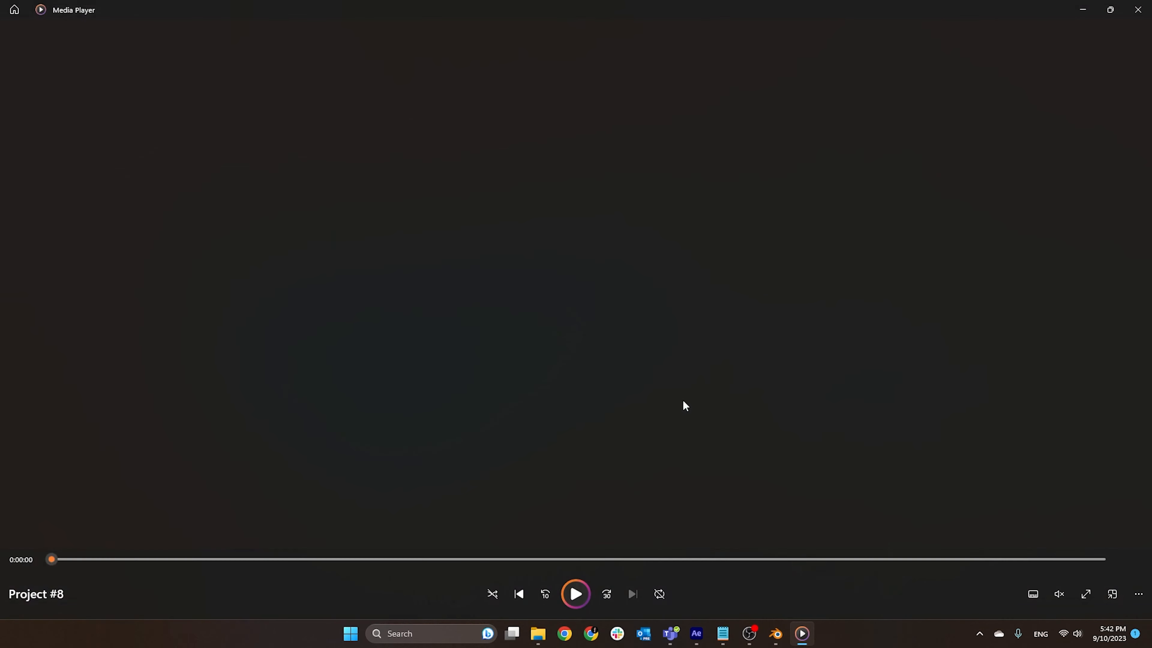
{"action": "left_click", "coordinate": [682, 400]}
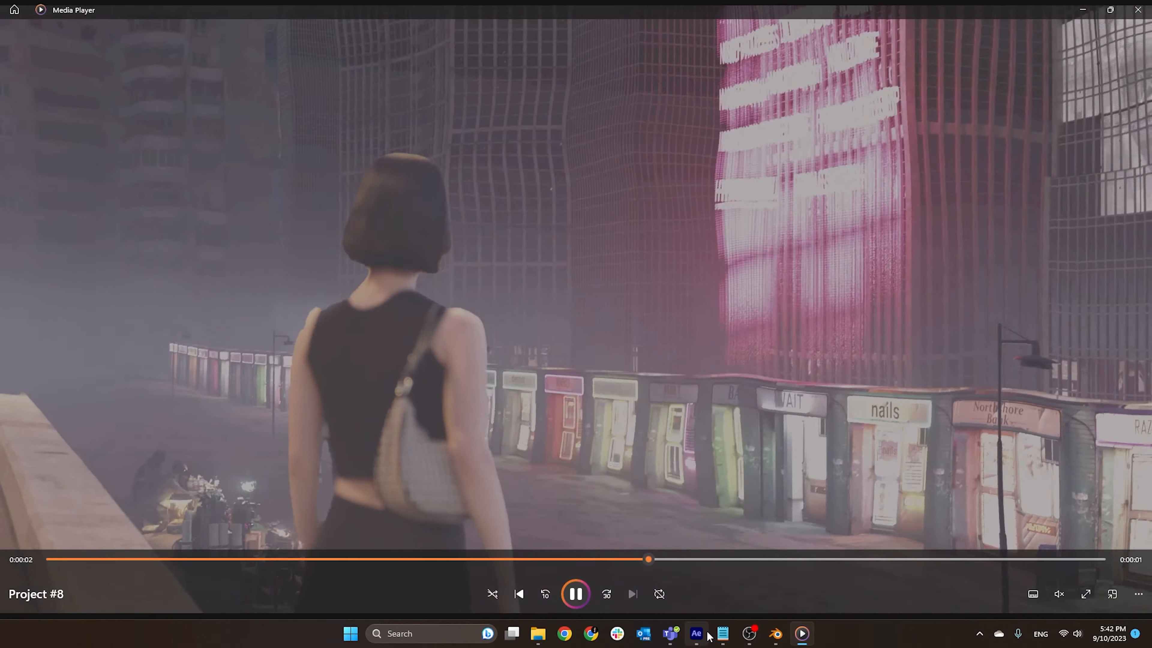
Switch from Media Player back to the After Effects composition and deselect the adjustment layer
{"action": "left_click", "coordinate": [801, 633]}
{"action": "left_click", "coordinate": [801, 633]}
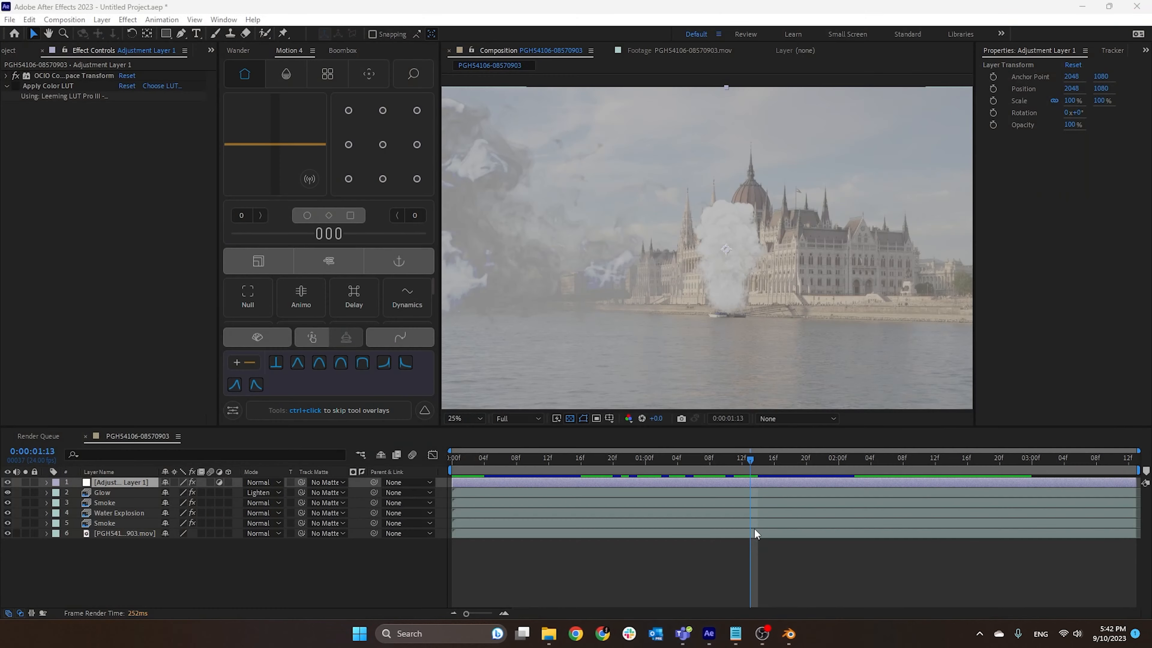
{"action": "left_click", "coordinate": [686, 567]}
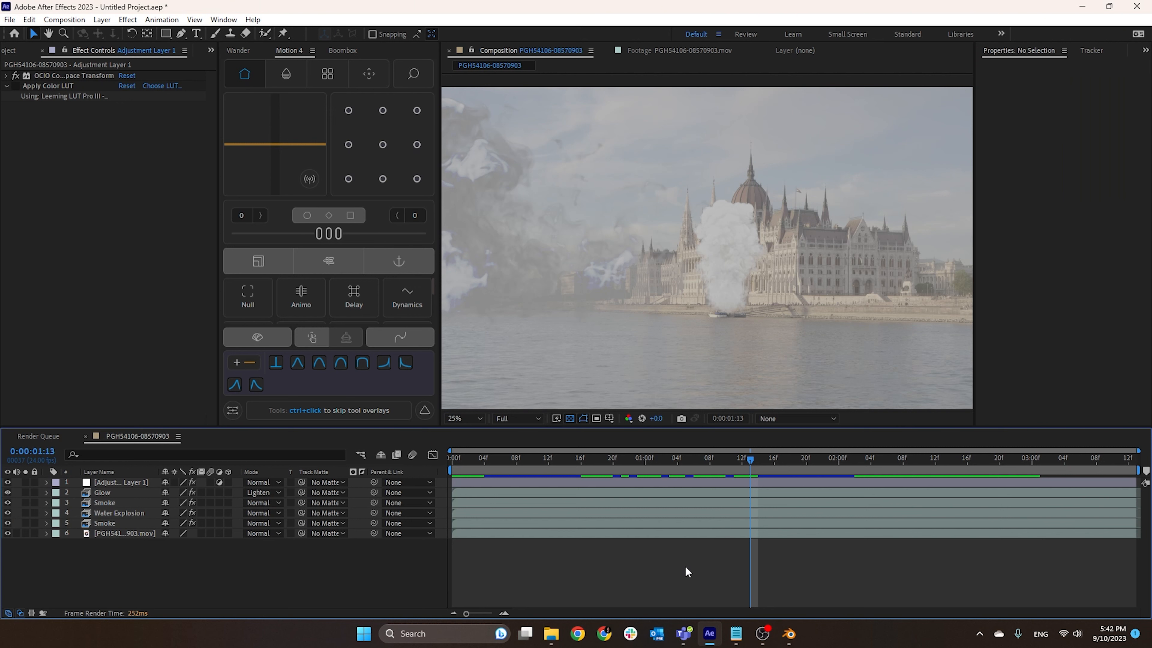